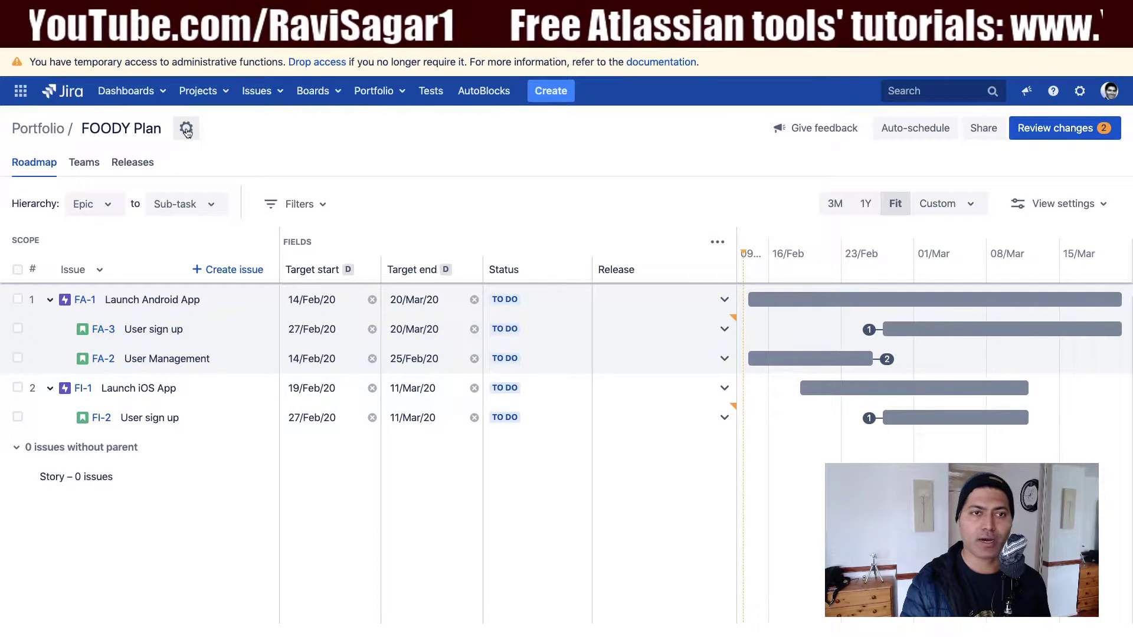
Step: Open the FOODY Plan's configuration and examine its scheduling settings, including the fields available as the start date
{"action": "left_click", "coordinate": [186, 130]}
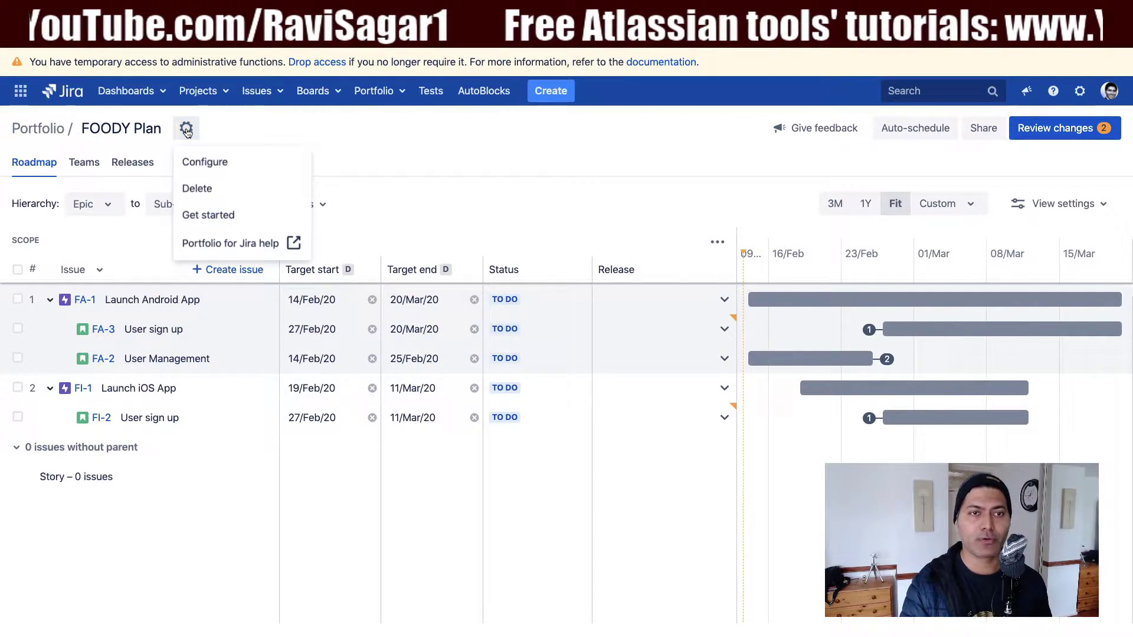
{"action": "left_click", "coordinate": [232, 165]}
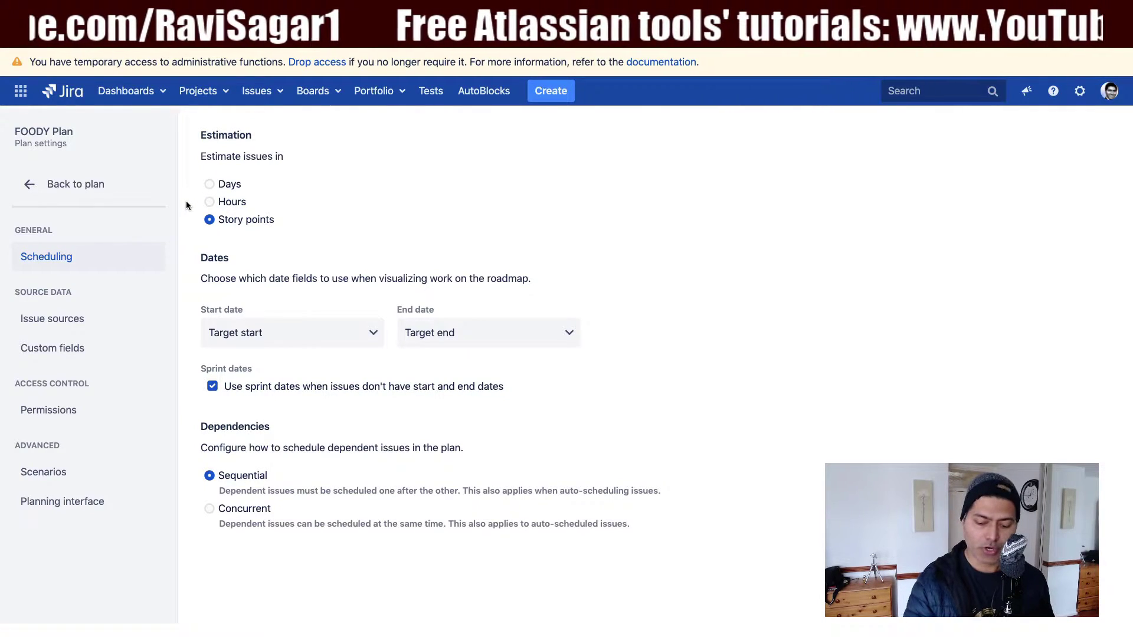
{"action": "key", "text": "super+plus"}
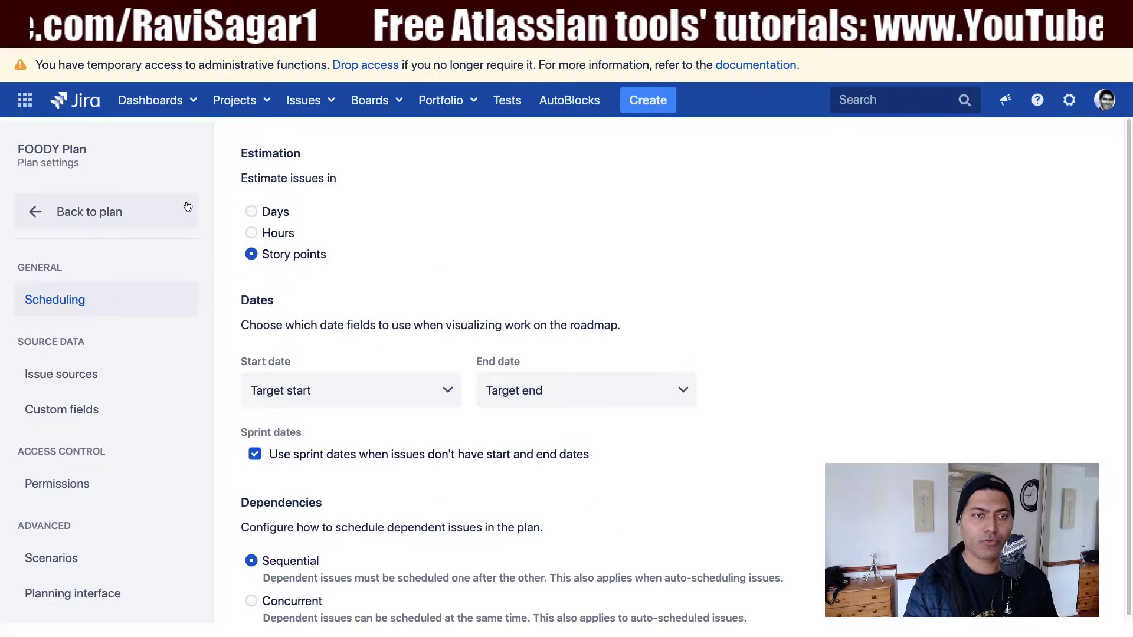
{"action": "left_click", "coordinate": [78, 305]}
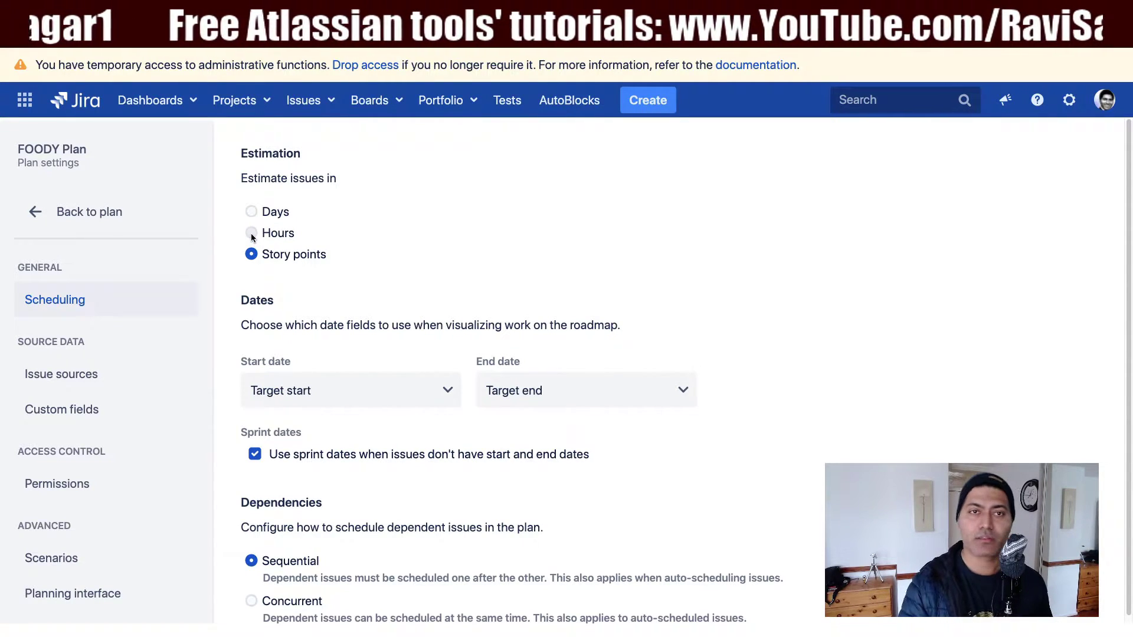
{"action": "scroll", "coordinate": [252, 236], "scroll_direction": "down", "scroll_amount": 1}
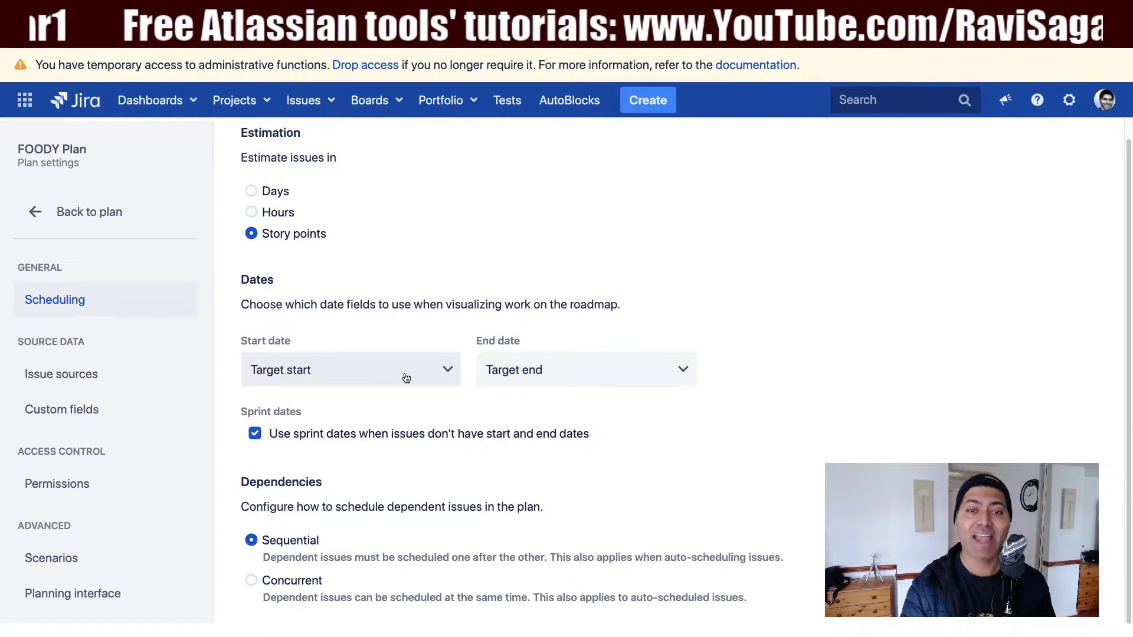
{"action": "left_click", "coordinate": [440, 376]}
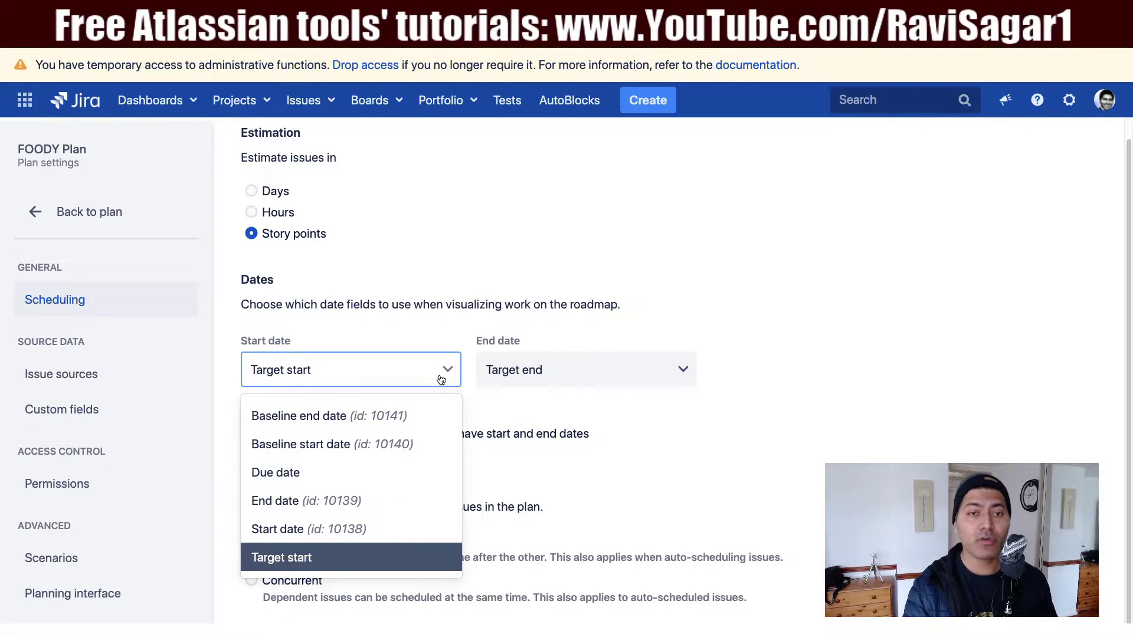
{"action": "left_click", "coordinate": [432, 309]}
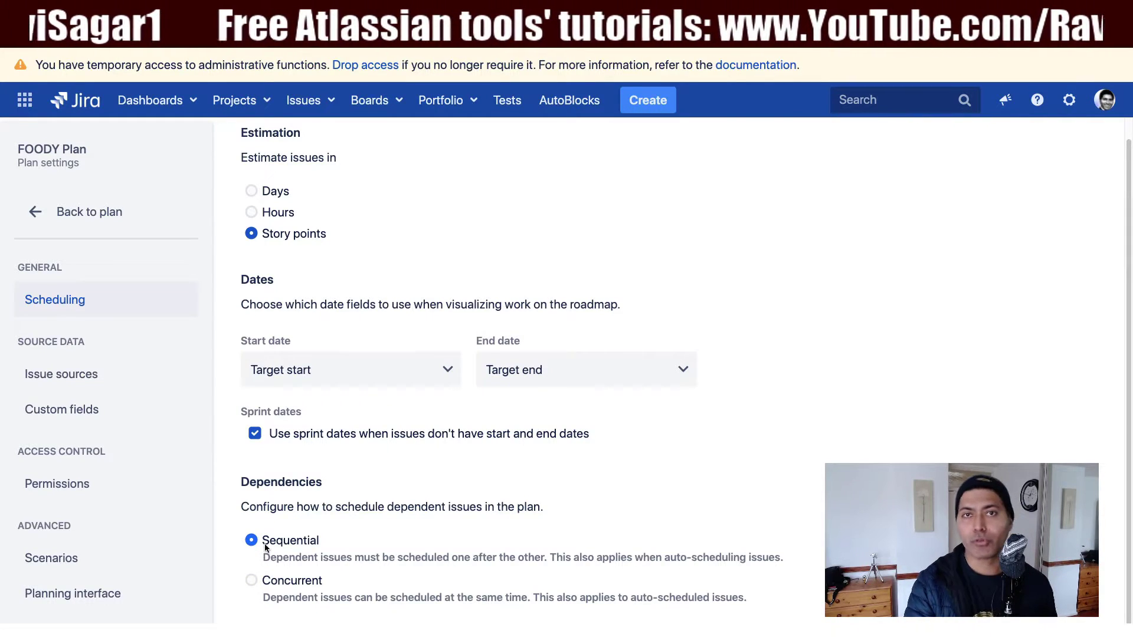
Step: Examine the plan's issue sources and the source types that can be added, and view its custom fields settings
{"action": "left_click", "coordinate": [98, 375]}
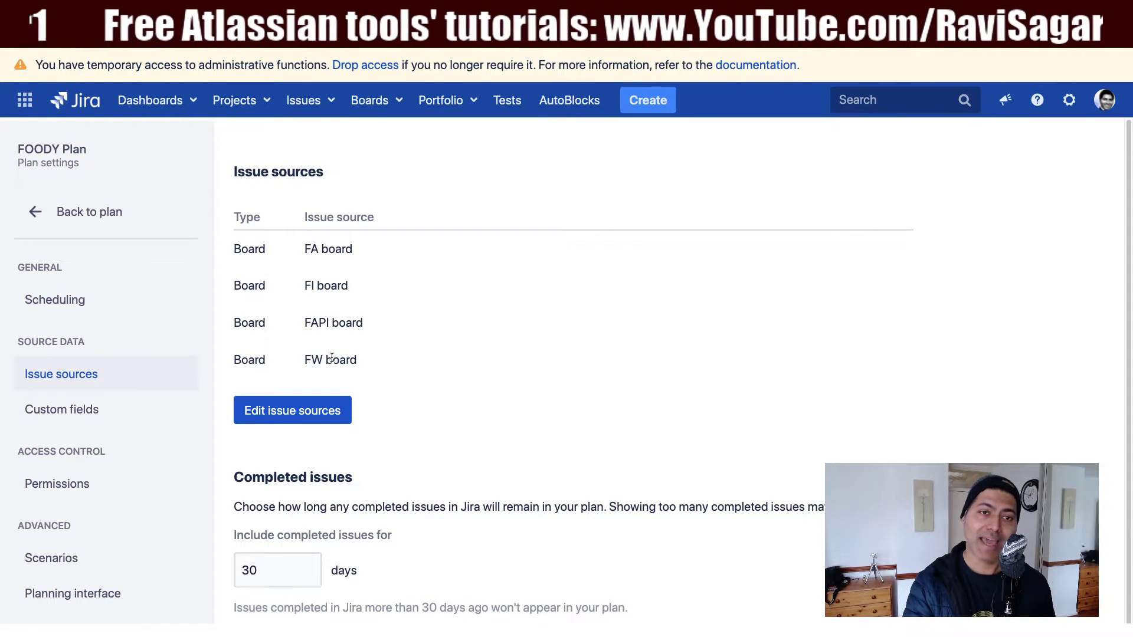
{"action": "left_click", "coordinate": [288, 410]}
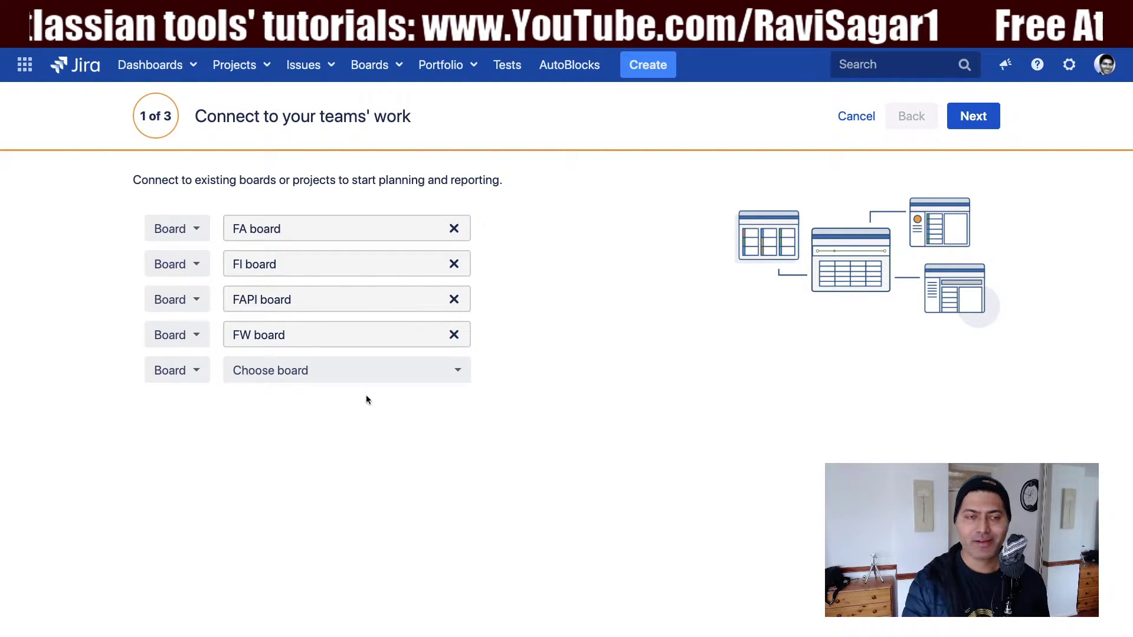
{"action": "left_click", "coordinate": [180, 376]}
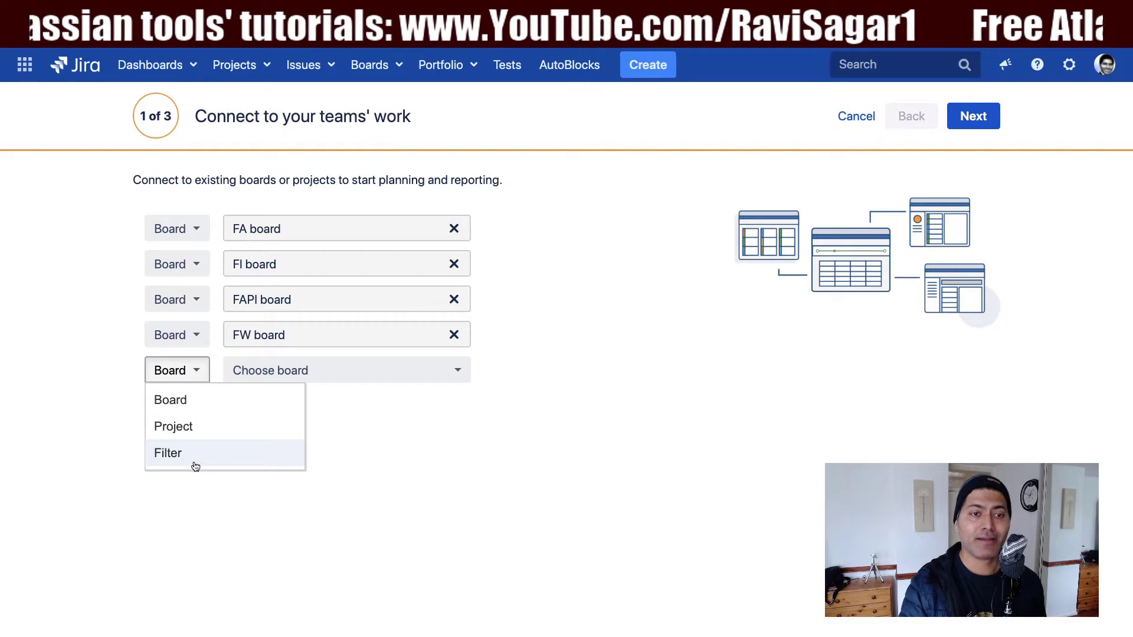
{"action": "left_click", "coordinate": [81, 249]}
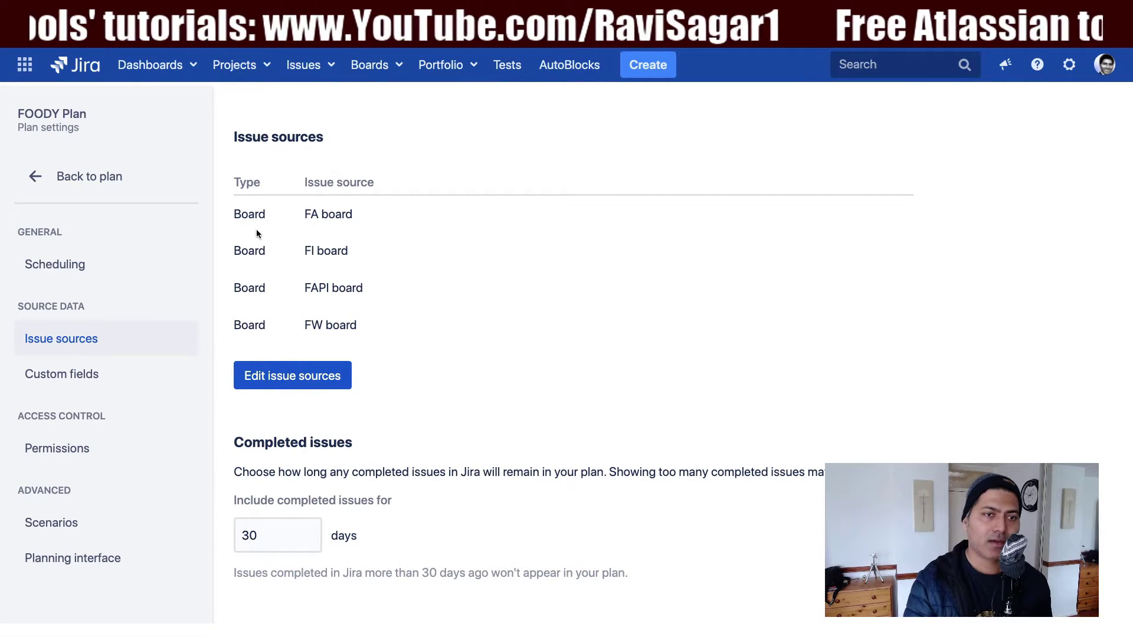
{"action": "left_click", "coordinate": [94, 379]}
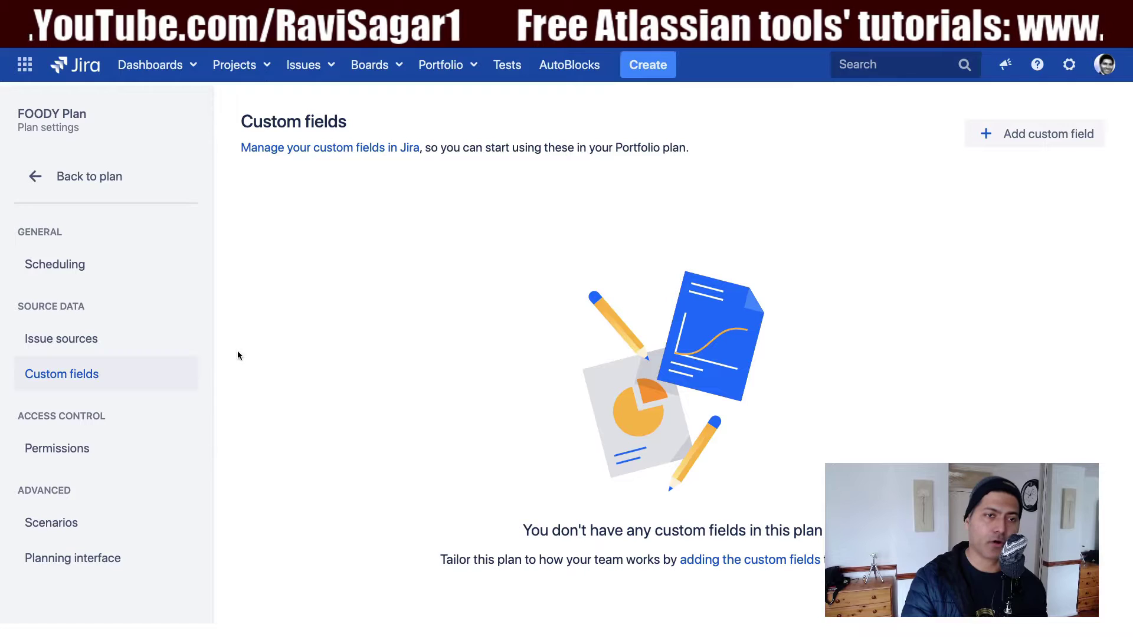
Step: Set the plan's edit access to Restricted and view the groups and users that can be granted it
{"action": "left_click", "coordinate": [56, 452]}
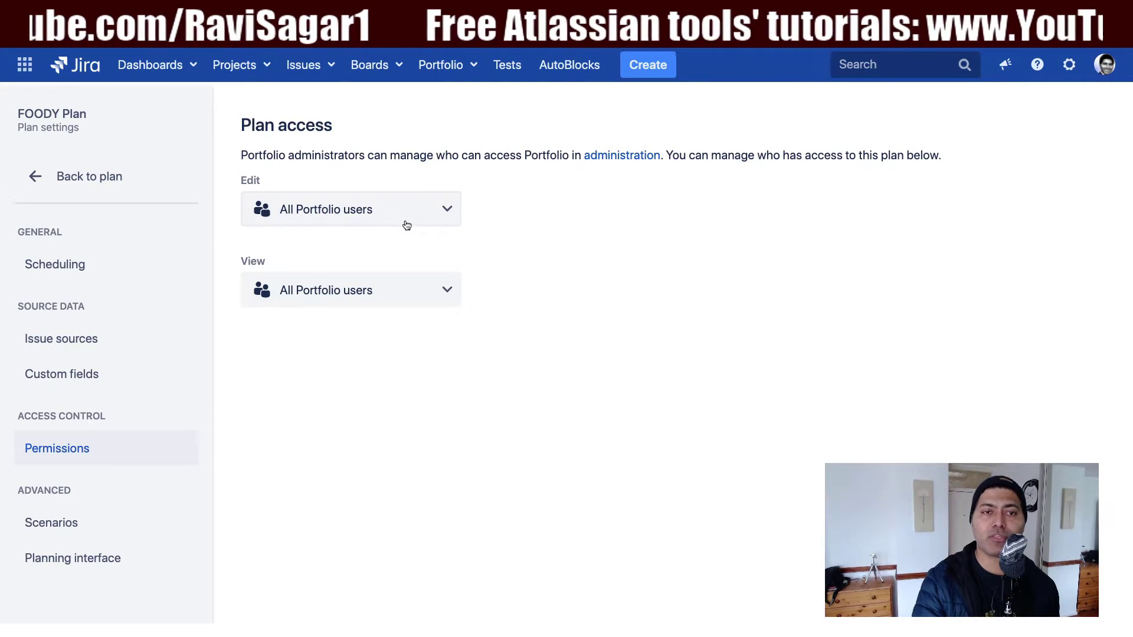
{"action": "left_click", "coordinate": [445, 214]}
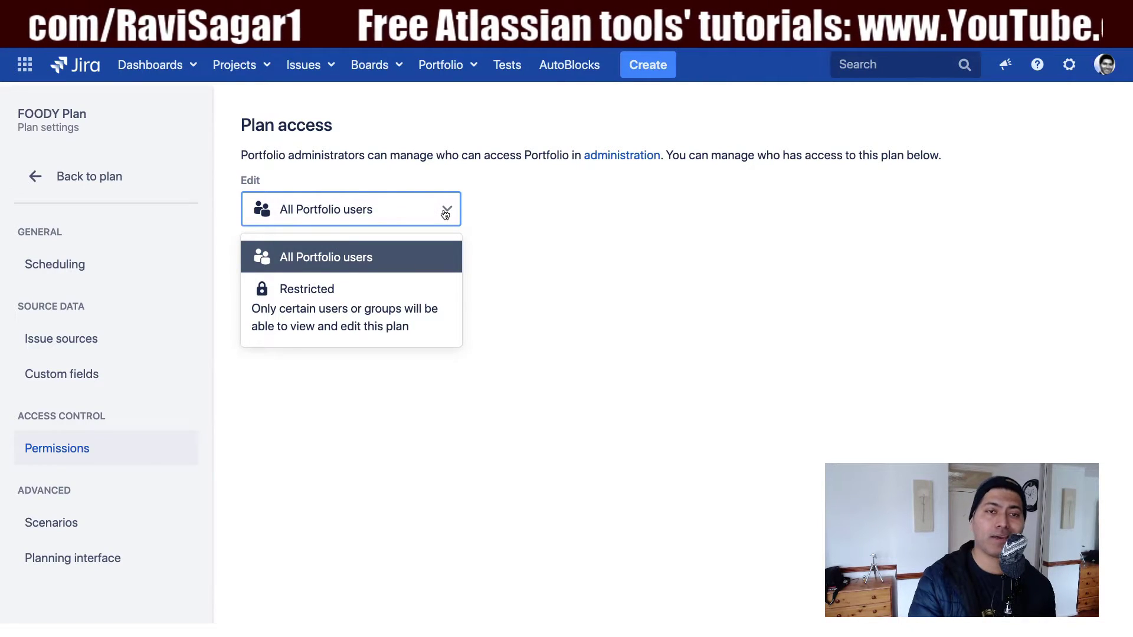
{"action": "left_click", "coordinate": [365, 310]}
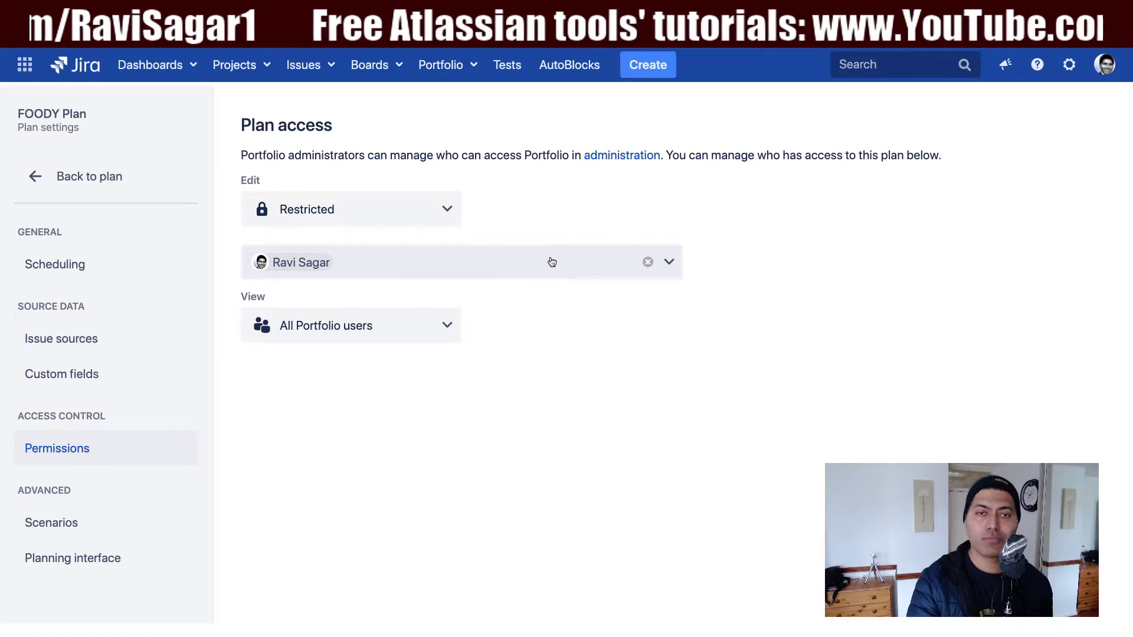
{"action": "left_click", "coordinate": [570, 271]}
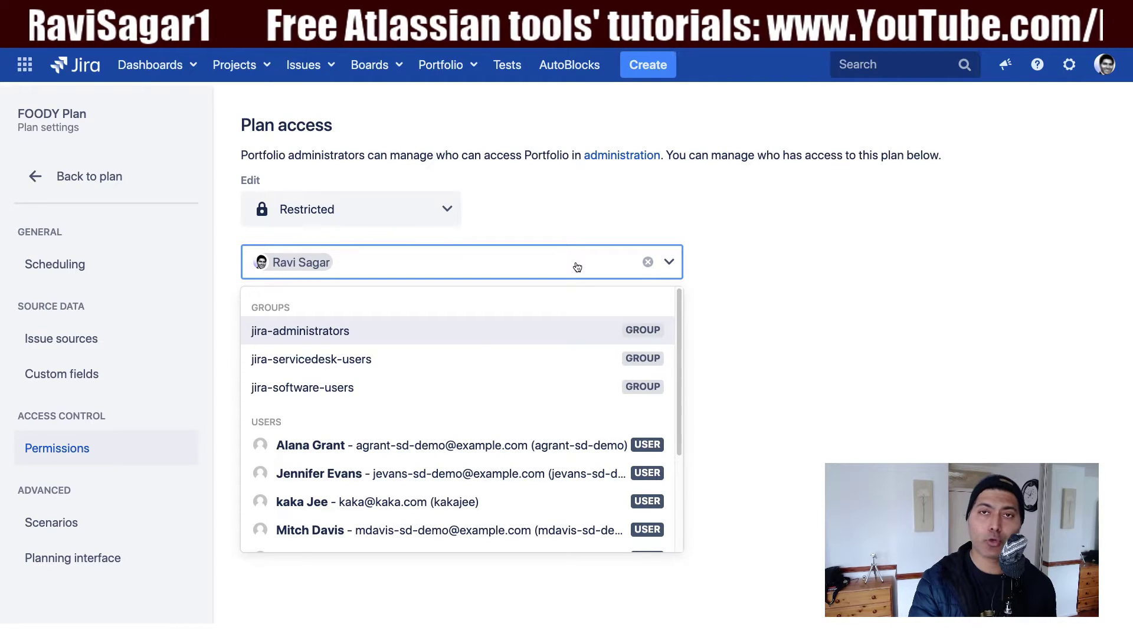
{"action": "left_click", "coordinate": [523, 197]}
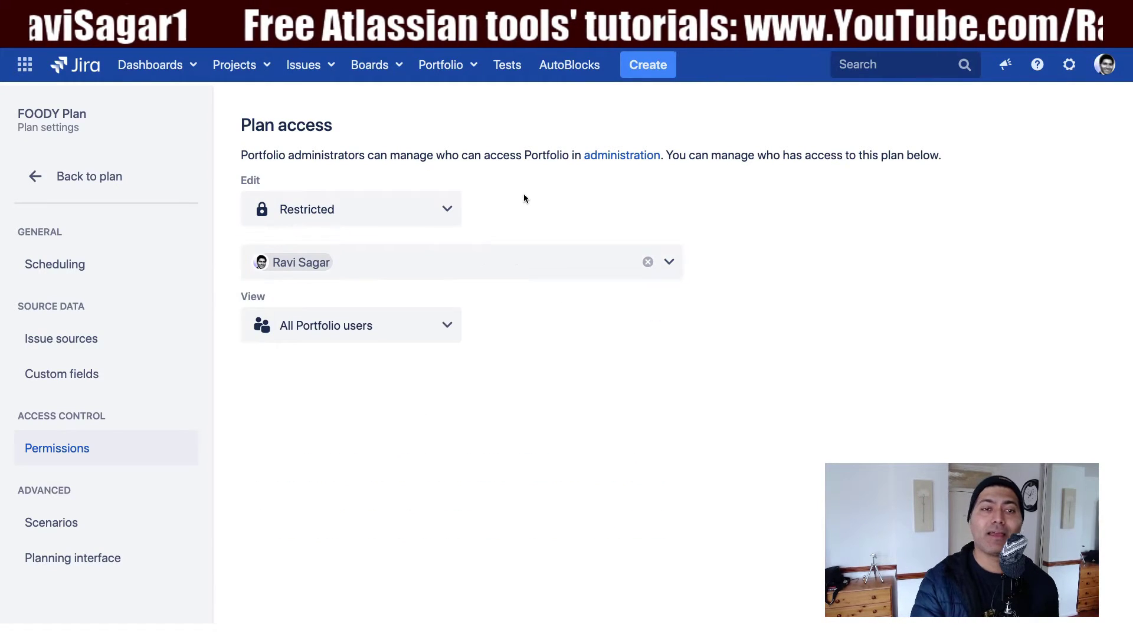
Step: Check the view access options and clear the restricted editors to return edit access to All Portfolio users
{"action": "left_click", "coordinate": [428, 329]}
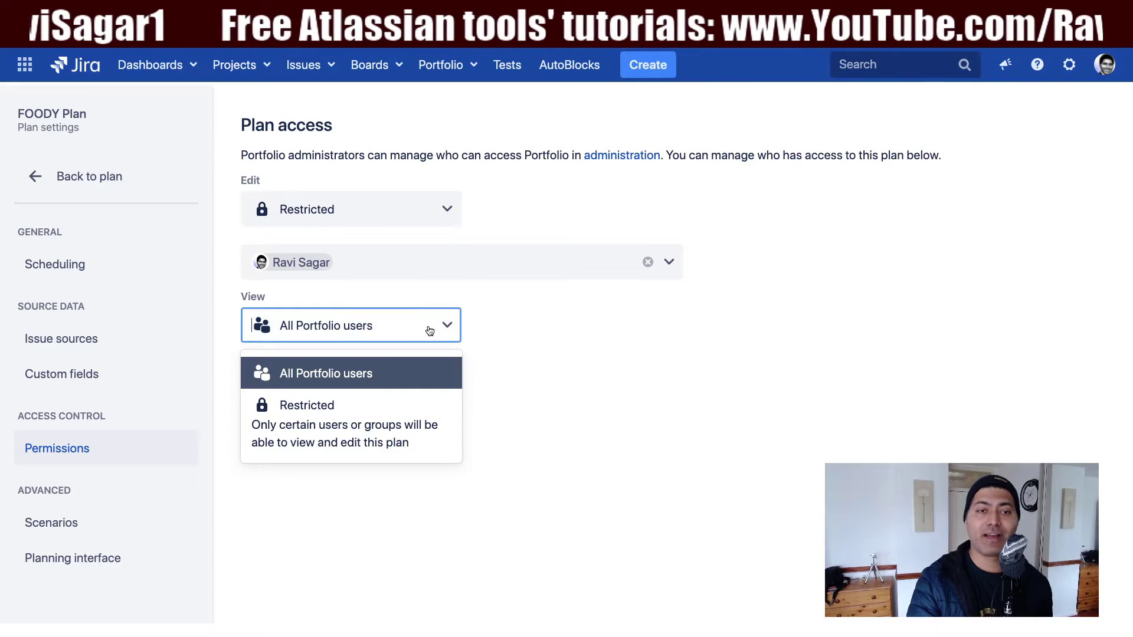
{"action": "left_click", "coordinate": [530, 356]}
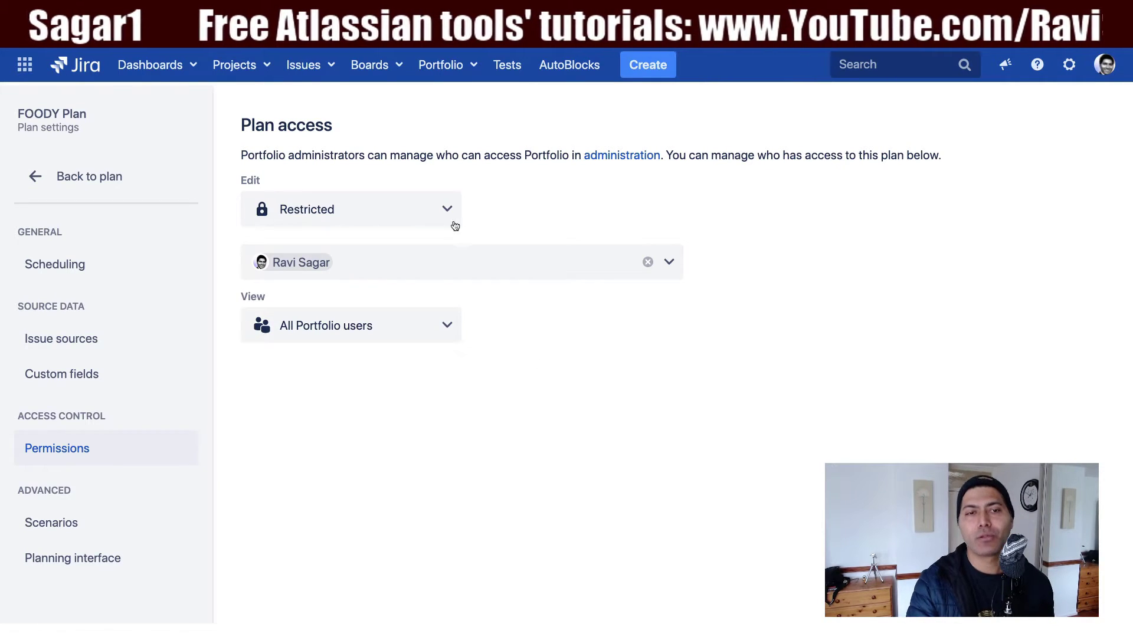
{"action": "left_click", "coordinate": [648, 261]}
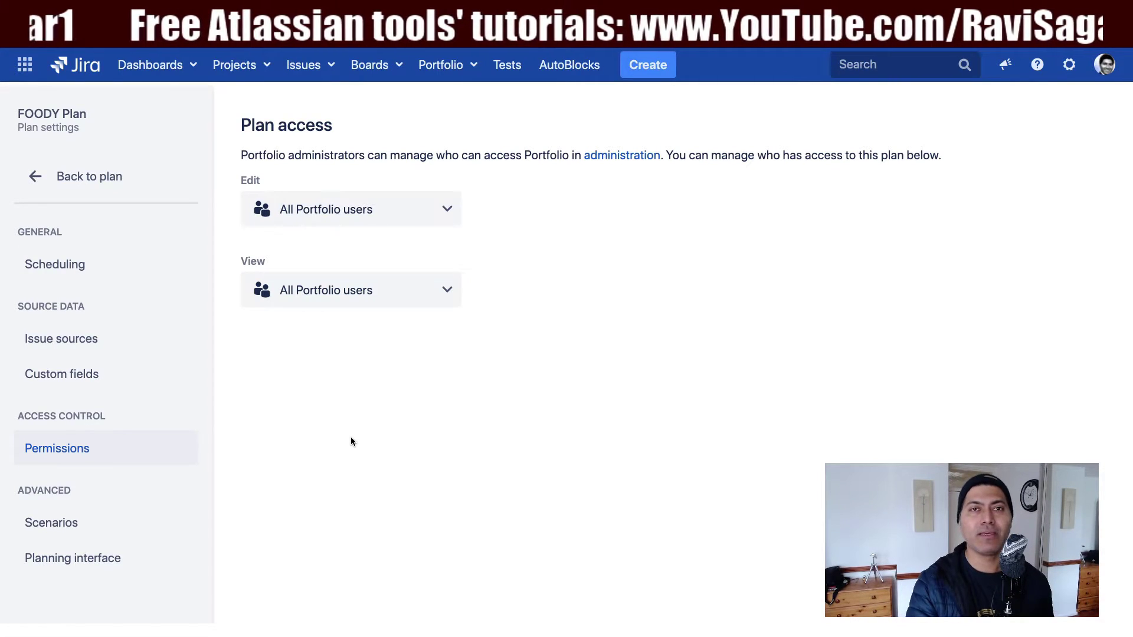
Step: View the plan's scenarios settings and its planning interface settings
{"action": "left_click", "coordinate": [99, 531]}
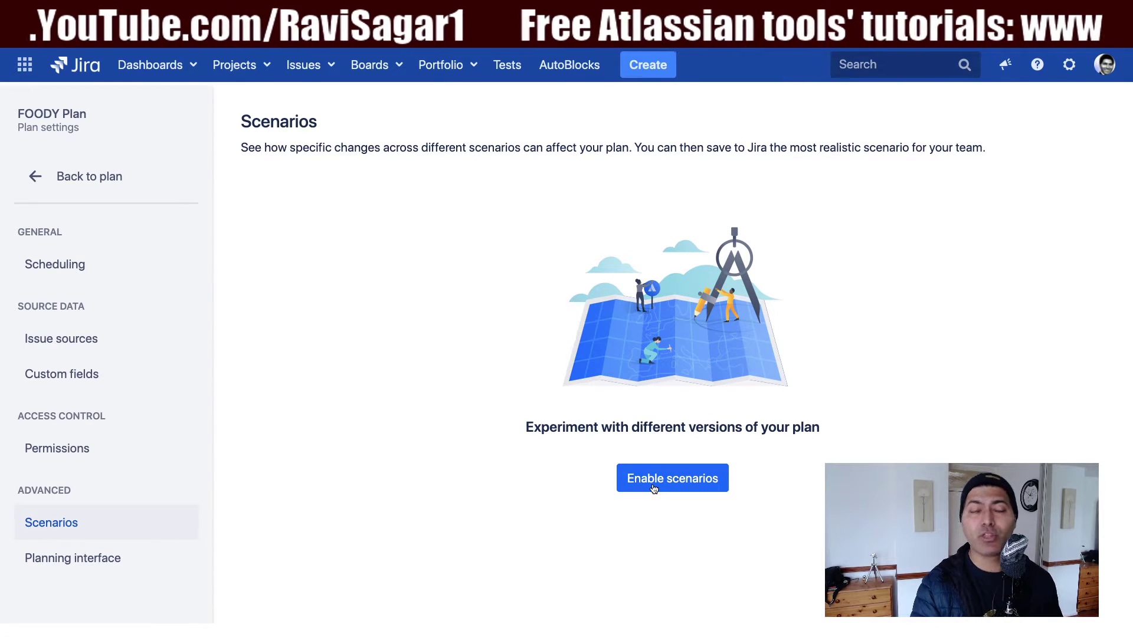
{"action": "left_click", "coordinate": [82, 567]}
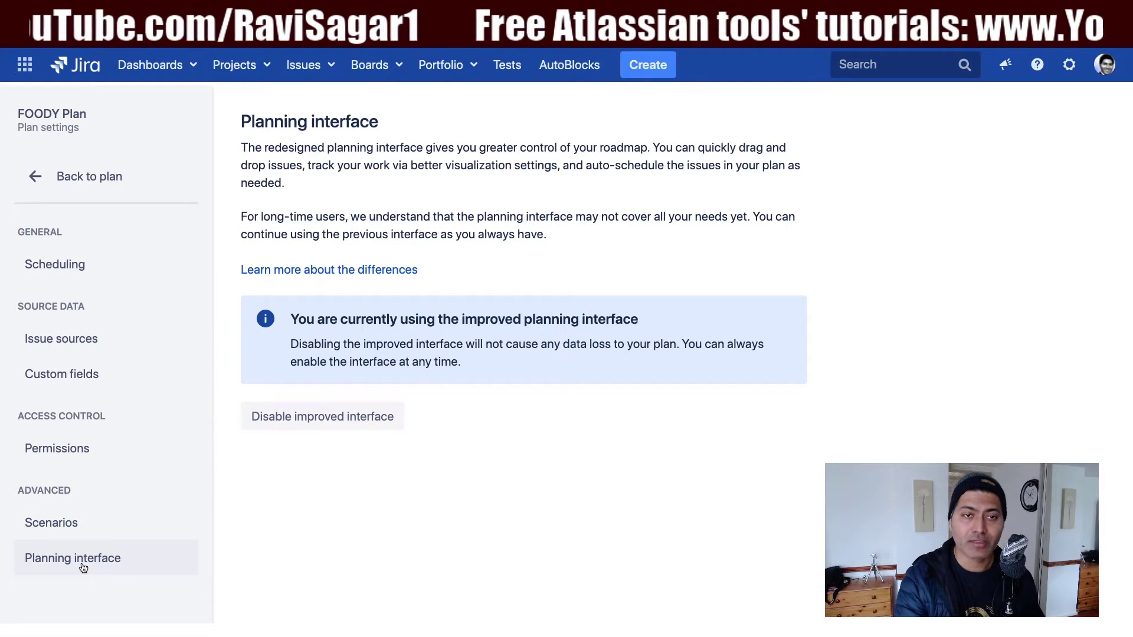
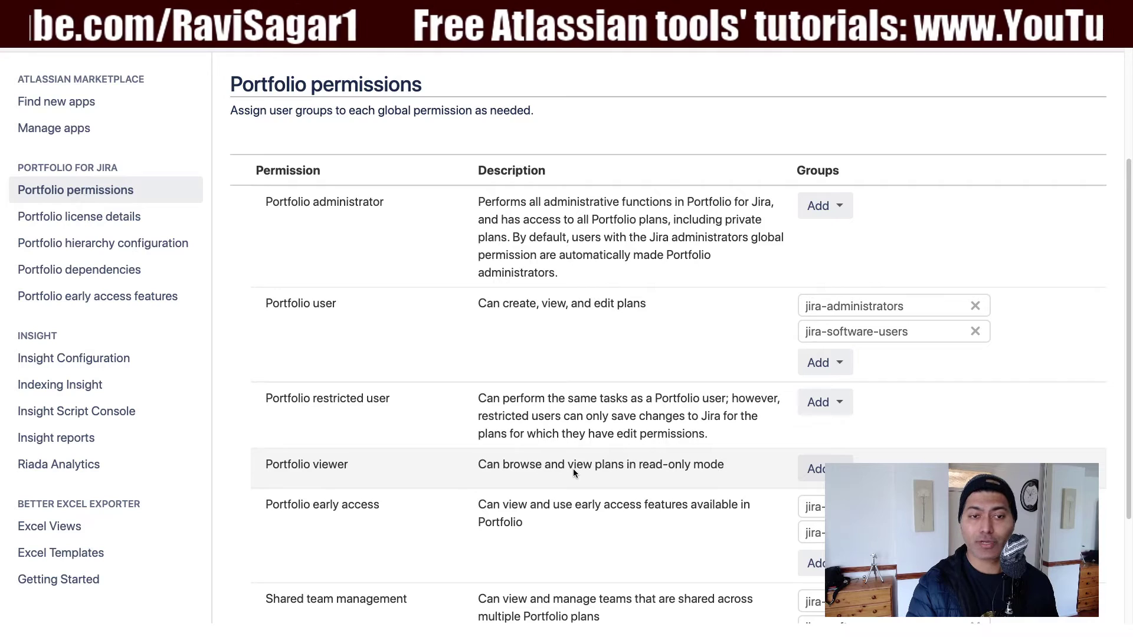
Step: Review the global Portfolio permissions and the hierarchy configuration, including the Jira issue types selectable for the Epic level
{"action": "scroll", "coordinate": [572, 469], "scroll_direction": "down", "scroll_amount": 1}
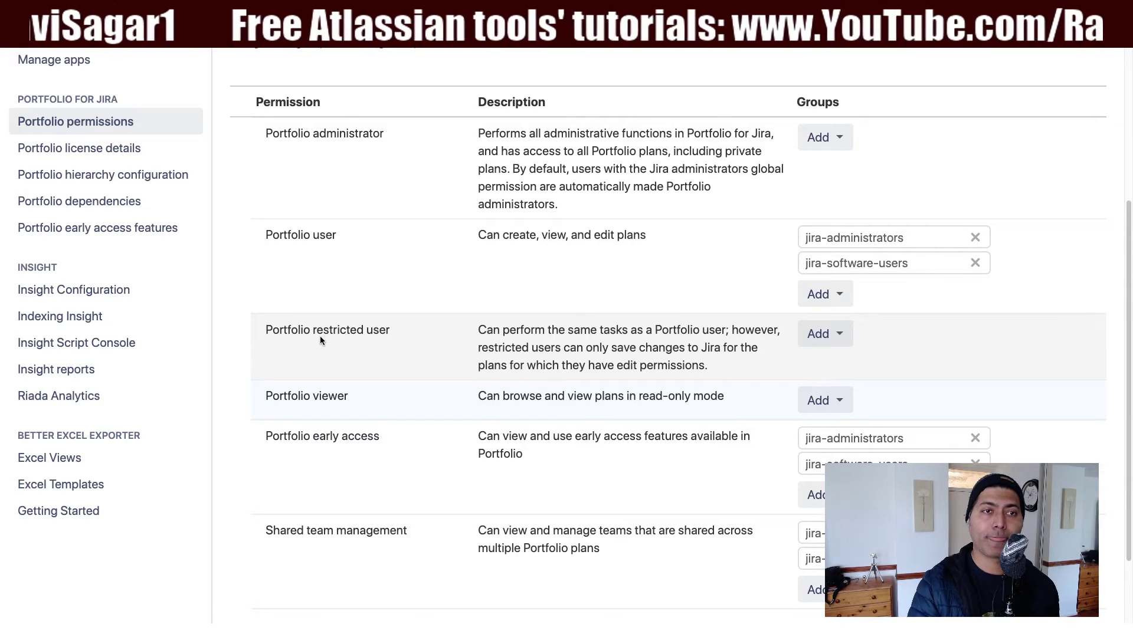
{"action": "left_click", "coordinate": [118, 172]}
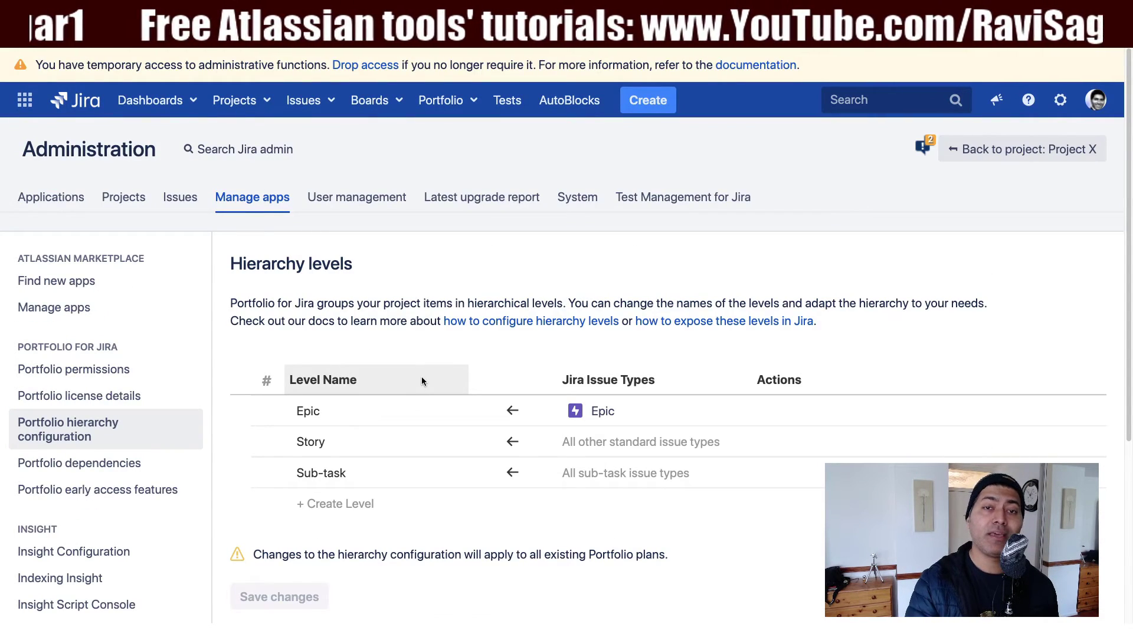
{"action": "scroll", "coordinate": [564, 391], "scroll_direction": "down", "scroll_amount": 2}
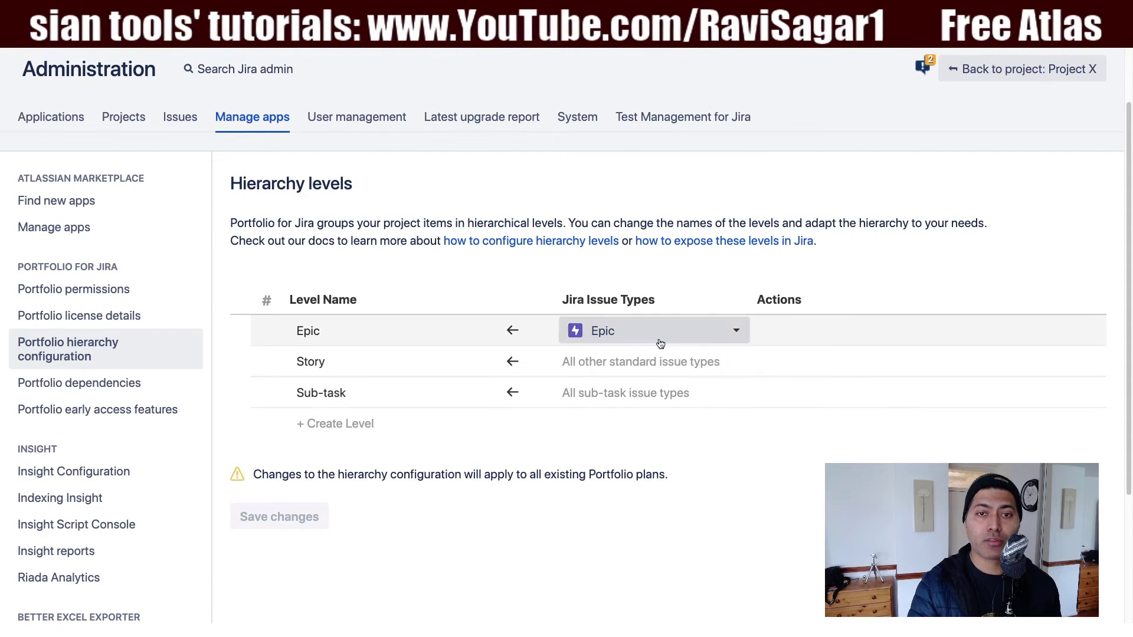
{"action": "left_click", "coordinate": [719, 334]}
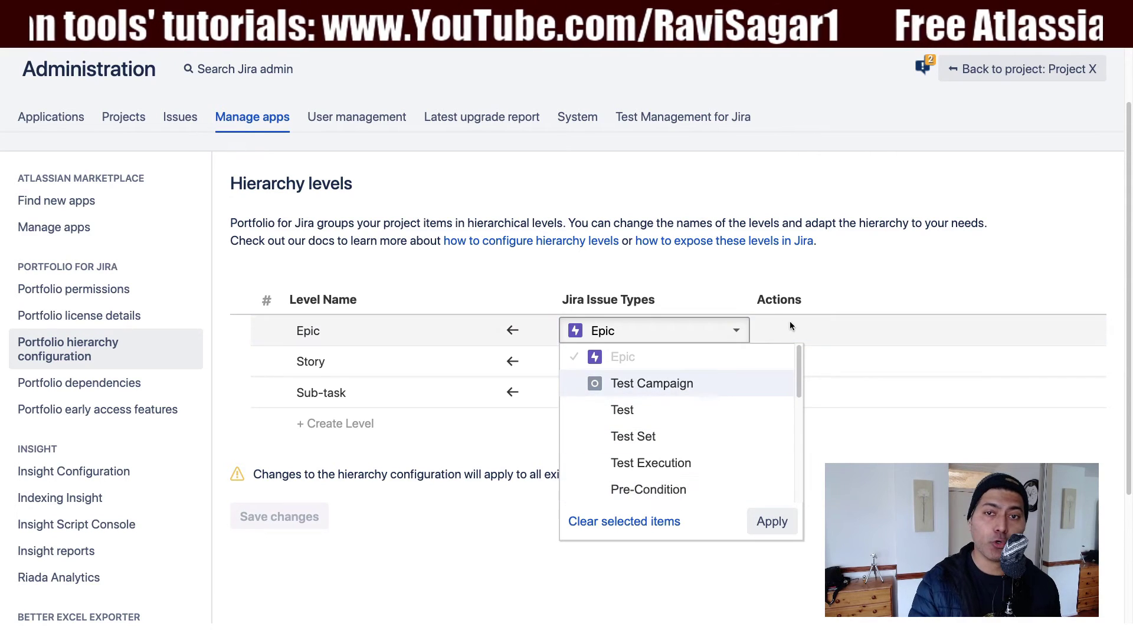
{"action": "left_click", "coordinate": [902, 275]}
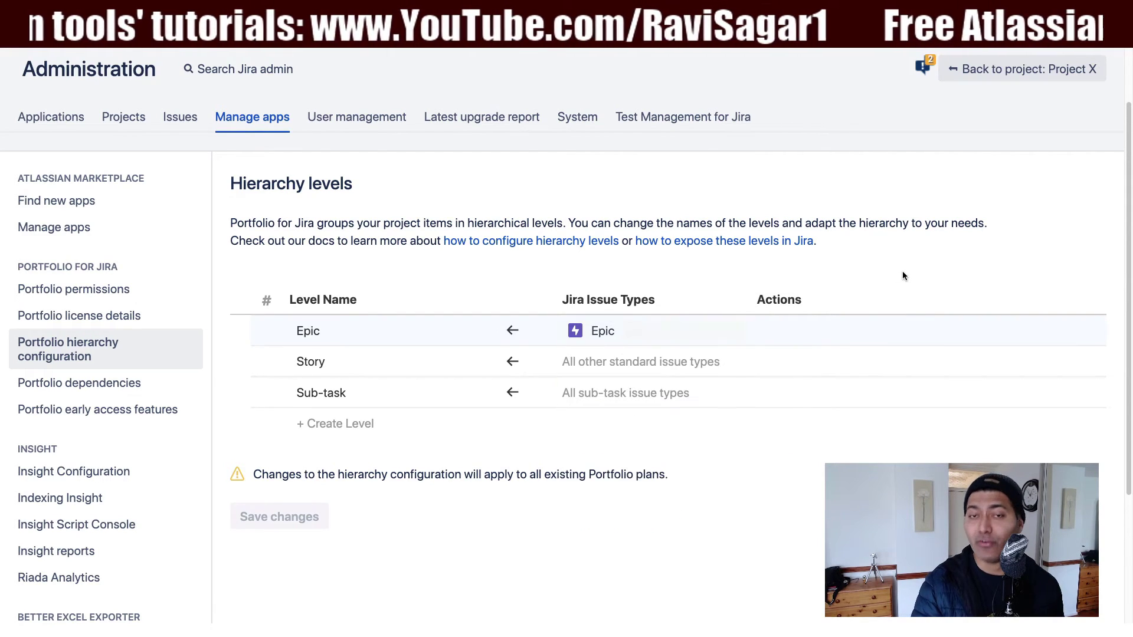
Step: Examine the Portfolio dependency settings and the issue link types that can be added as dependencies
{"action": "left_click", "coordinate": [101, 384]}
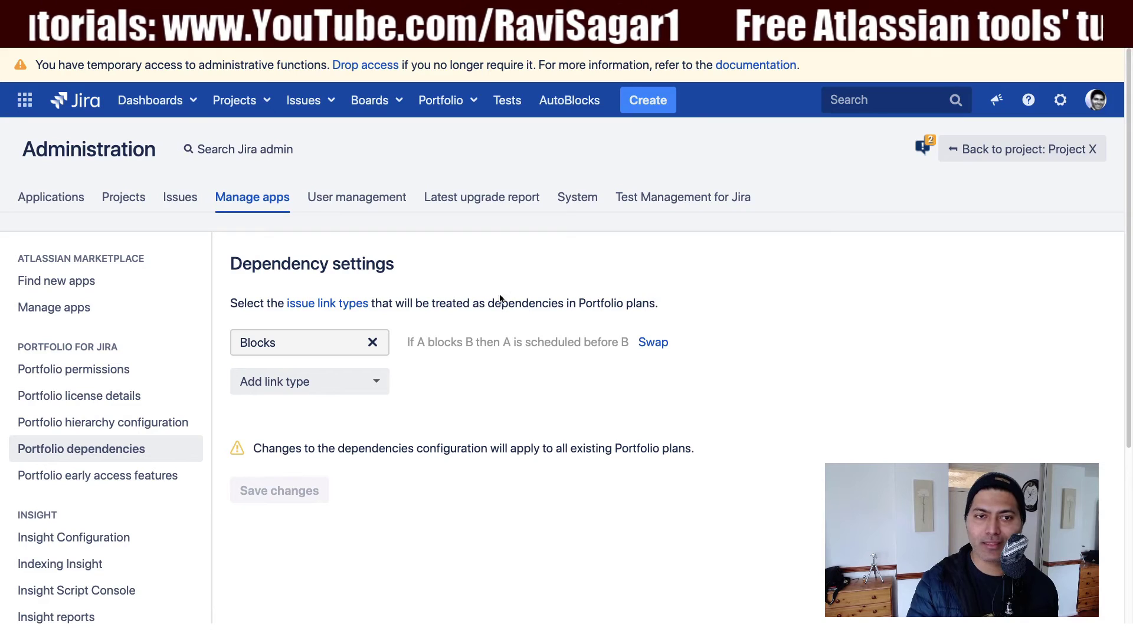
{"action": "left_click", "coordinate": [357, 387]}
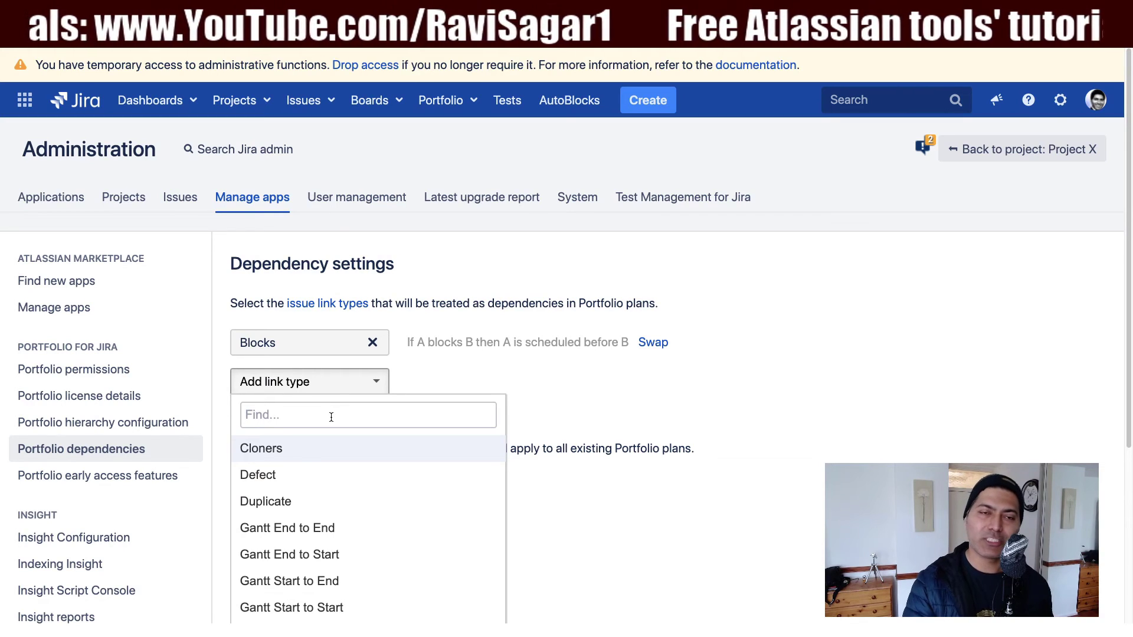
{"action": "scroll", "coordinate": [312, 482], "scroll_direction": "down", "scroll_amount": 5}
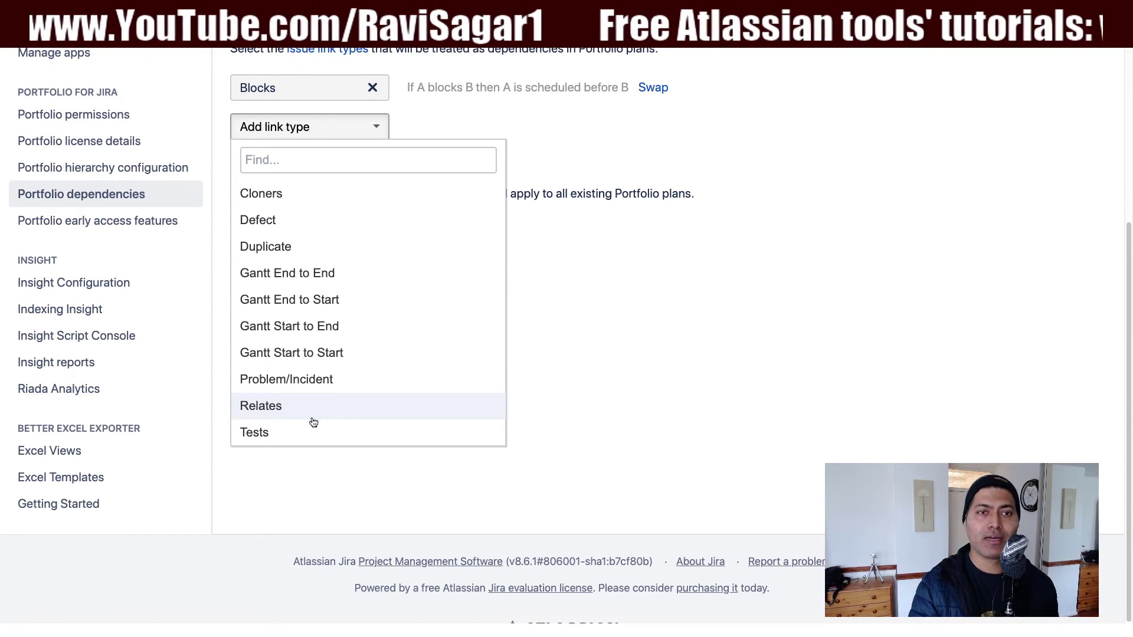
{"action": "left_click", "coordinate": [328, 499]}
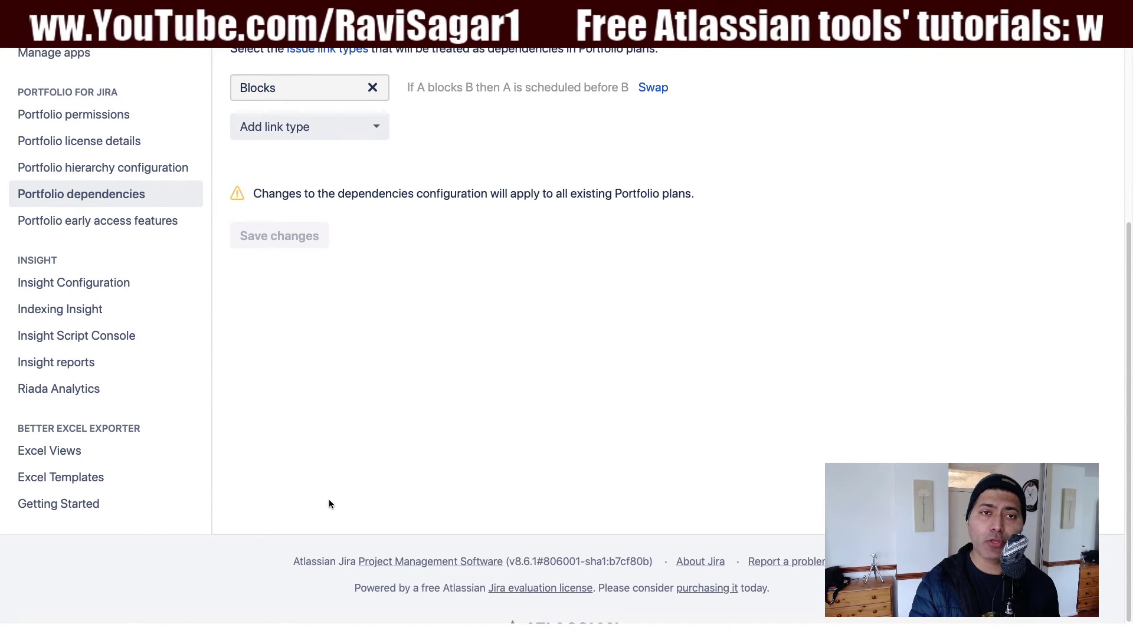
{"action": "scroll", "coordinate": [328, 499], "scroll_direction": "up", "scroll_amount": 1}
{"action": "scroll", "coordinate": [310, 475], "scroll_direction": "up", "scroll_amount": 1}
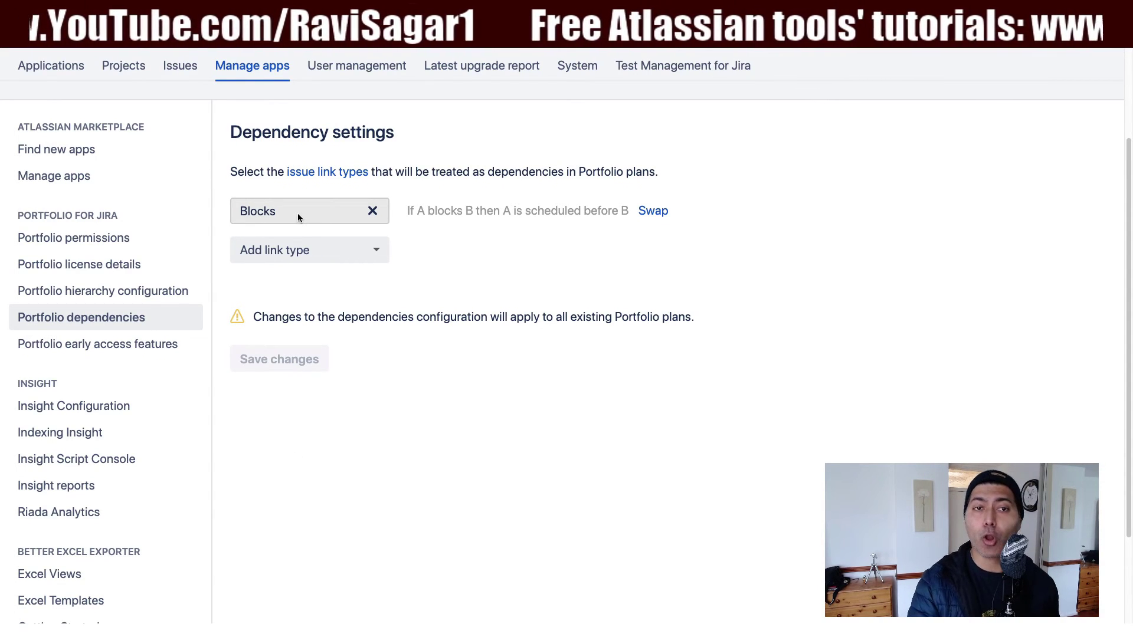
{"action": "left_click", "coordinate": [307, 249]}
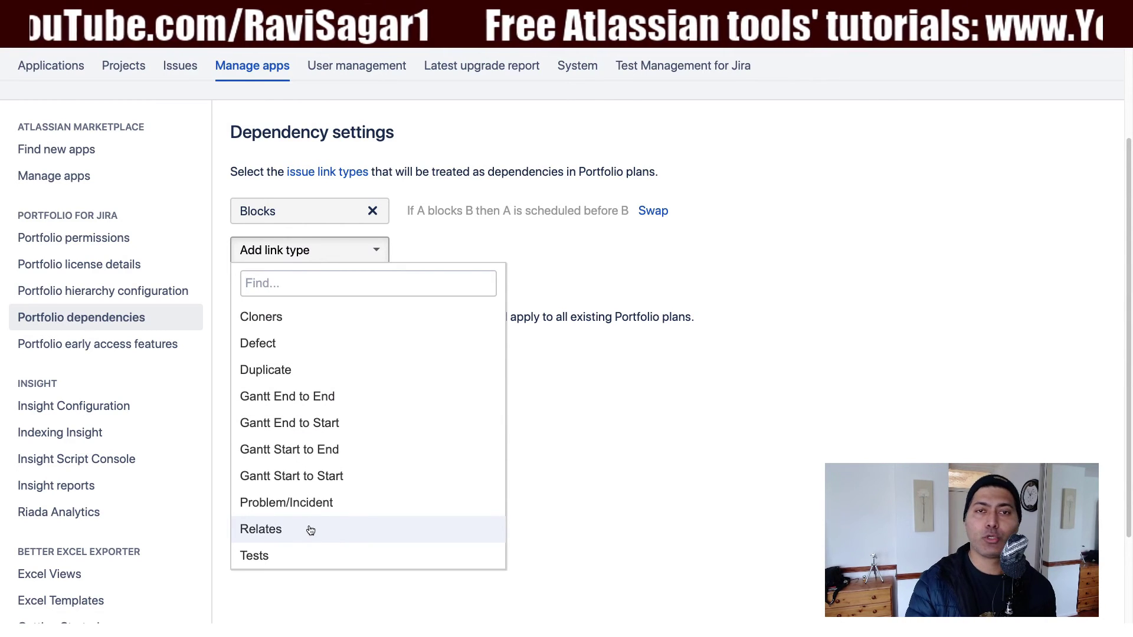
{"action": "left_click", "coordinate": [644, 452]}
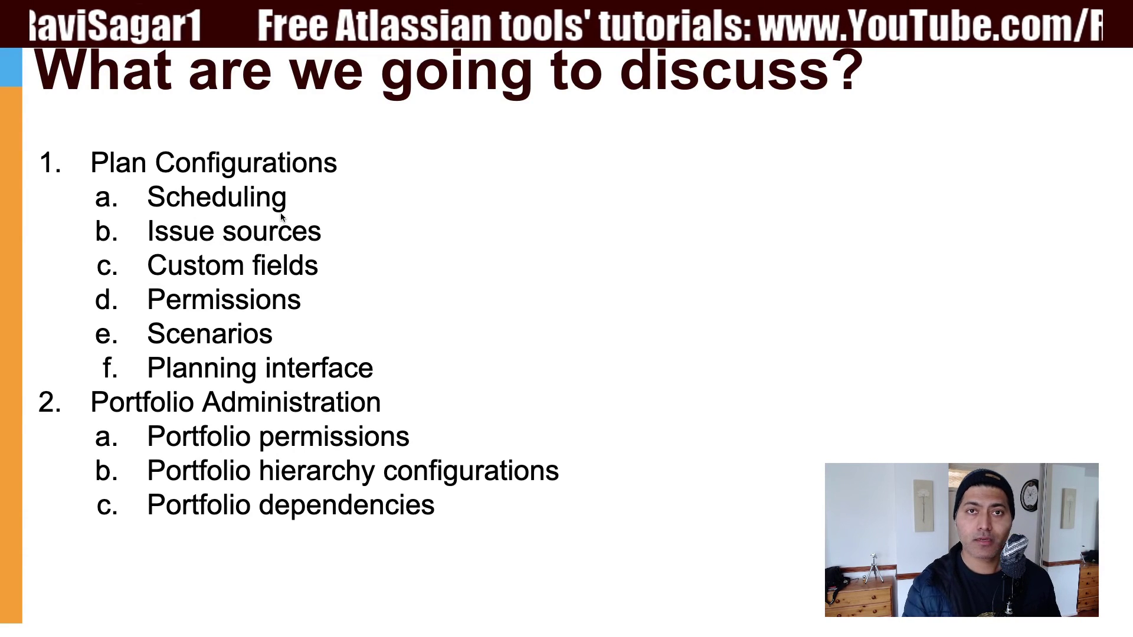
{"action": "key", "text": "Right"}
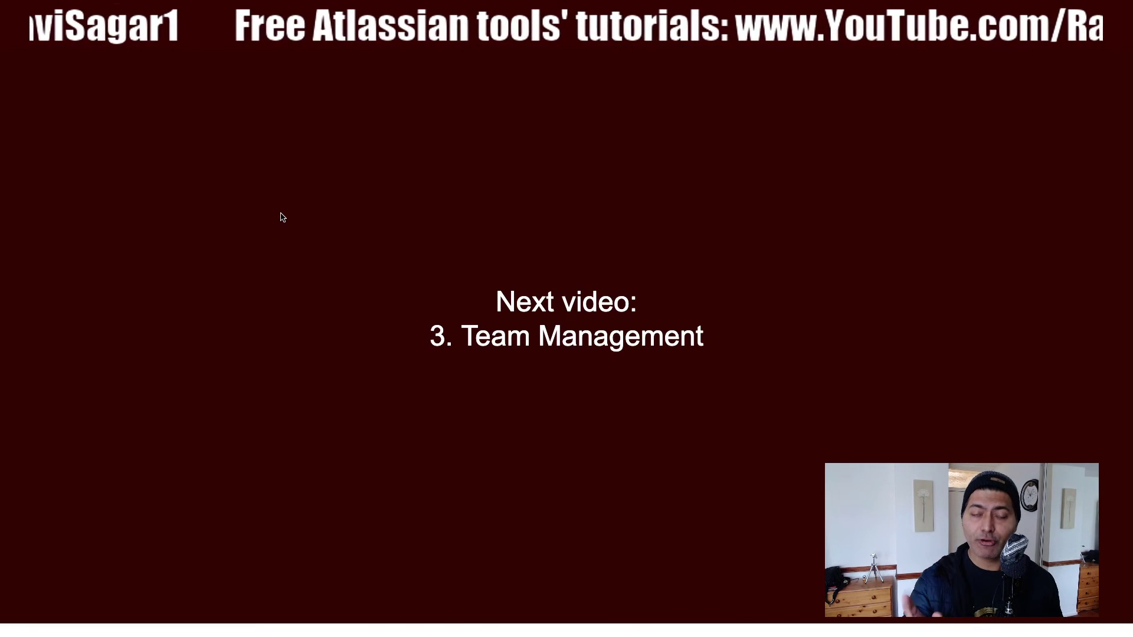